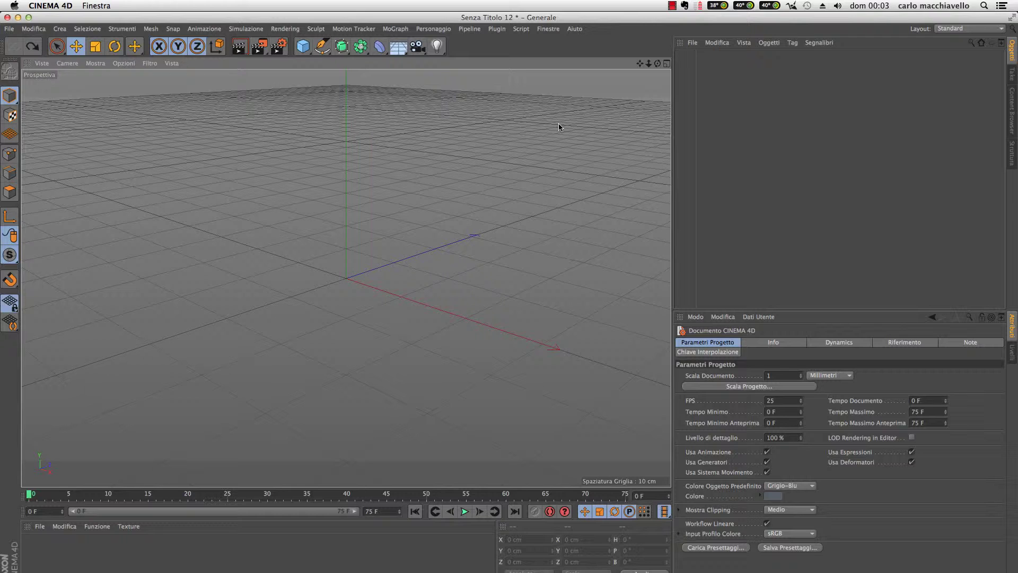
- Show the Interfaccia submenu of the Finestre menu
{"action": "left_click", "coordinate": [544, 32]}
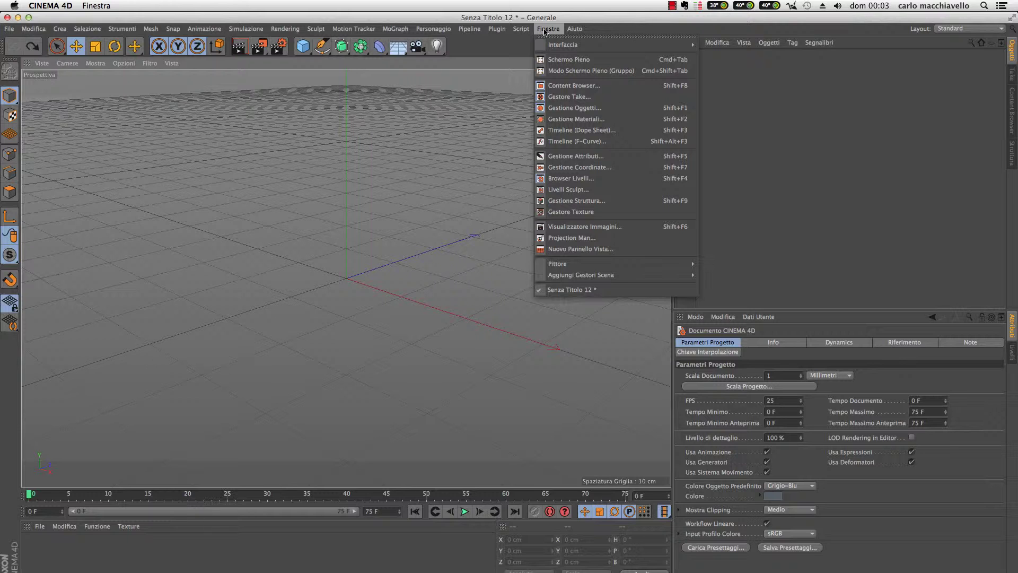
{"action": "mouse_move", "coordinate": [565, 44]}
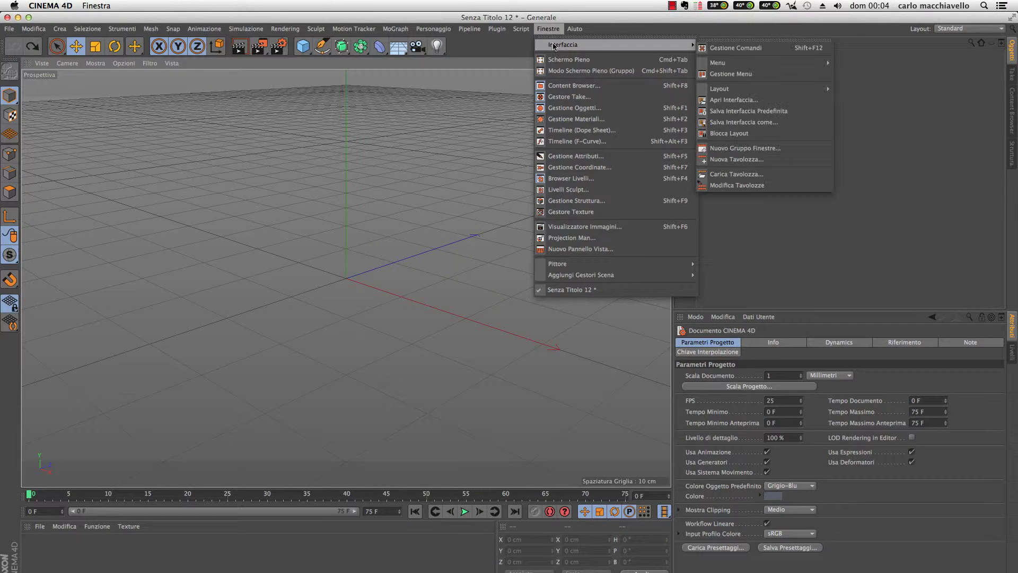
- Open the Command Manager and place a new empty palette in the viewport
{"action": "left_click", "coordinate": [744, 48]}
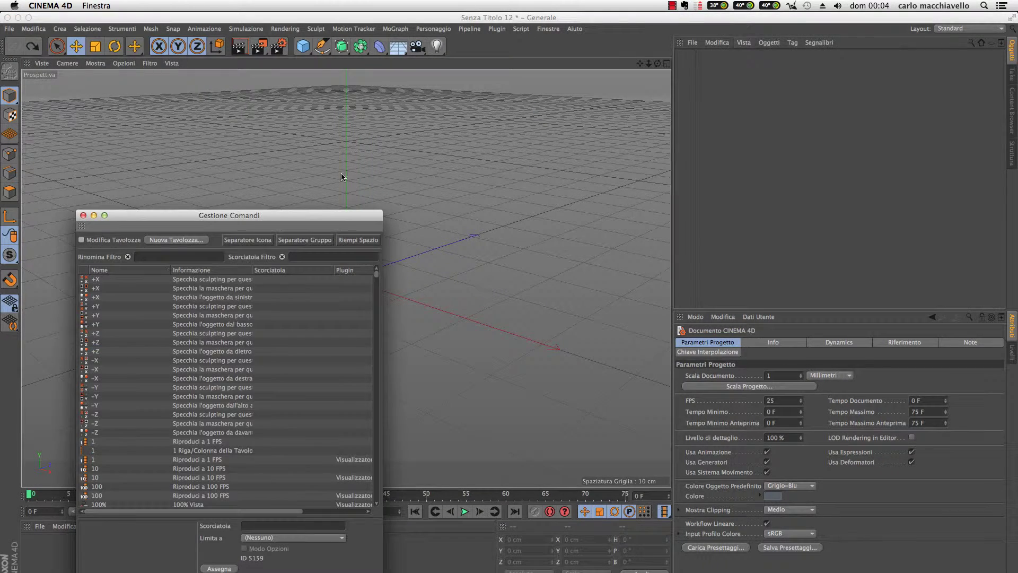
{"action": "mouse_move", "coordinate": [286, 221]}
{"action": "left_mouse_down"}
{"action": "mouse_move", "coordinate": [561, 175]}
{"action": "mouse_move", "coordinate": [594, 93]}
{"action": "left_mouse_up"}
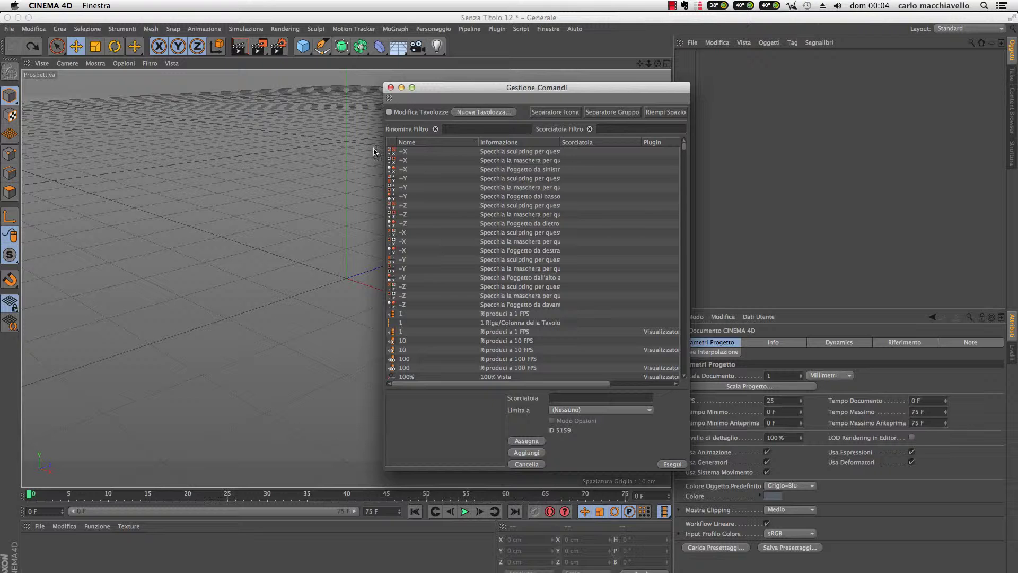
{"action": "left_click", "coordinate": [488, 115]}
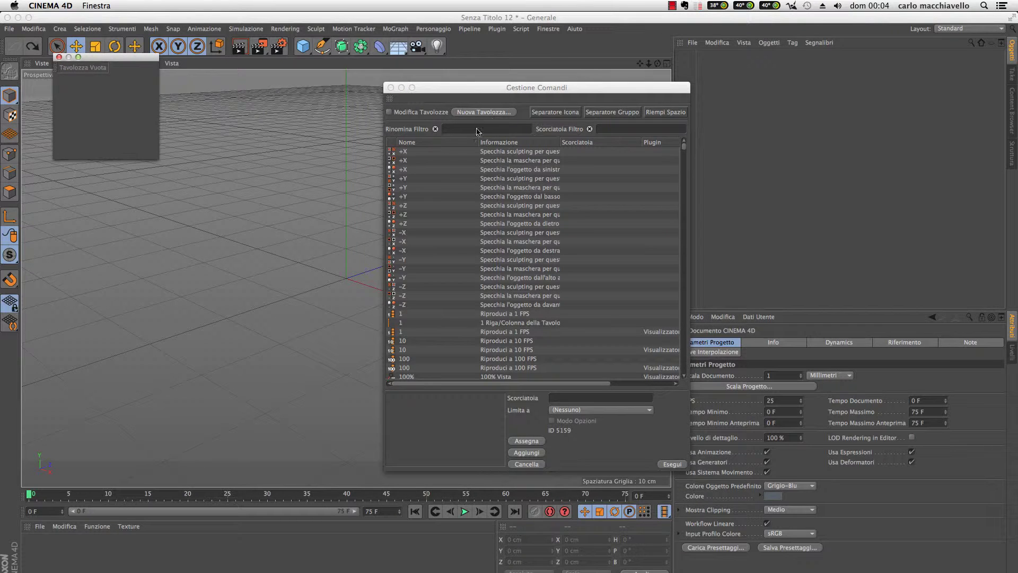
{"action": "left_click_drag", "start_coordinate": [112, 71], "coordinate": [301, 103]}
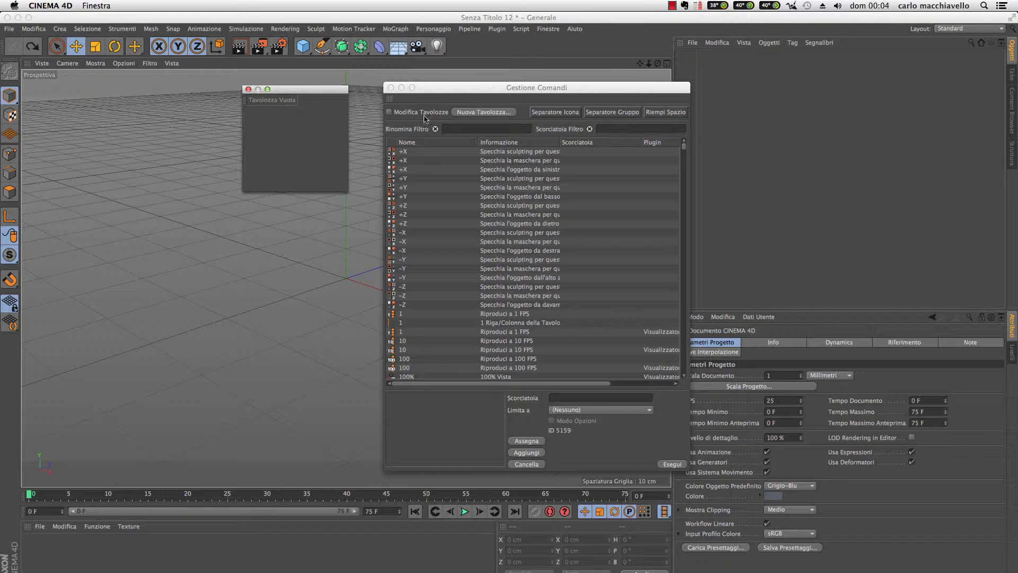
- Turn on palette editing, drop a trial Cube command into the palette, and open the layout dropdown
{"action": "left_click", "coordinate": [389, 112]}
{"action": "left_click_drag", "start_coordinate": [394, 153], "coordinate": [261, 109]}
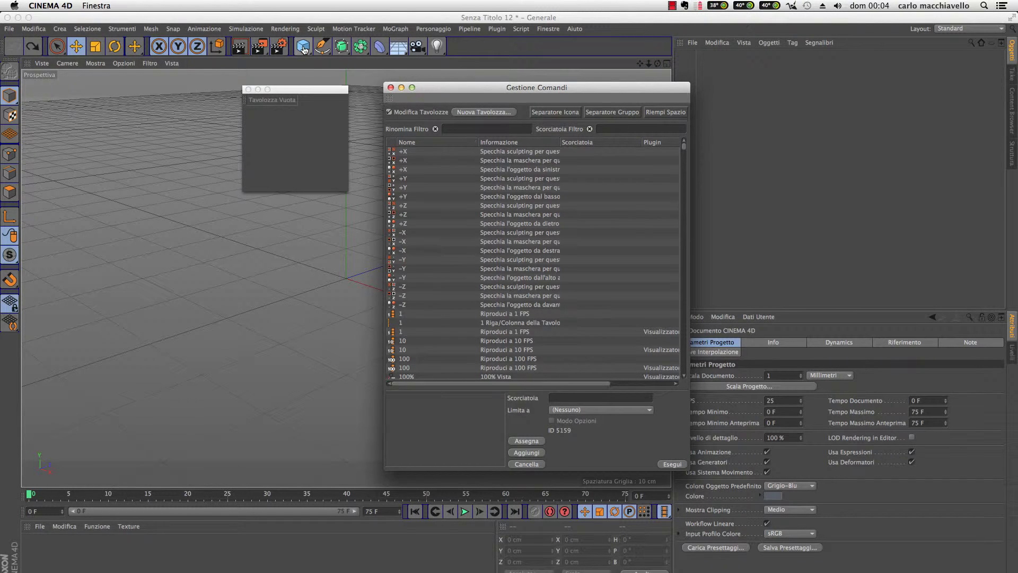
{"action": "left_click_drag", "start_coordinate": [303, 50], "coordinate": [249, 107]}
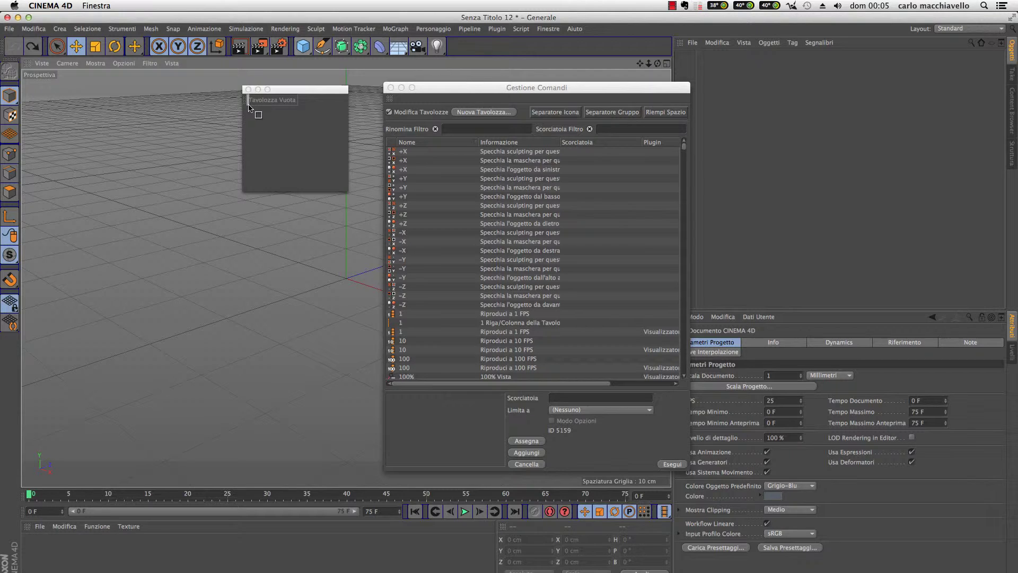
{"action": "left_click_drag", "start_coordinate": [249, 108], "coordinate": [257, 105]}
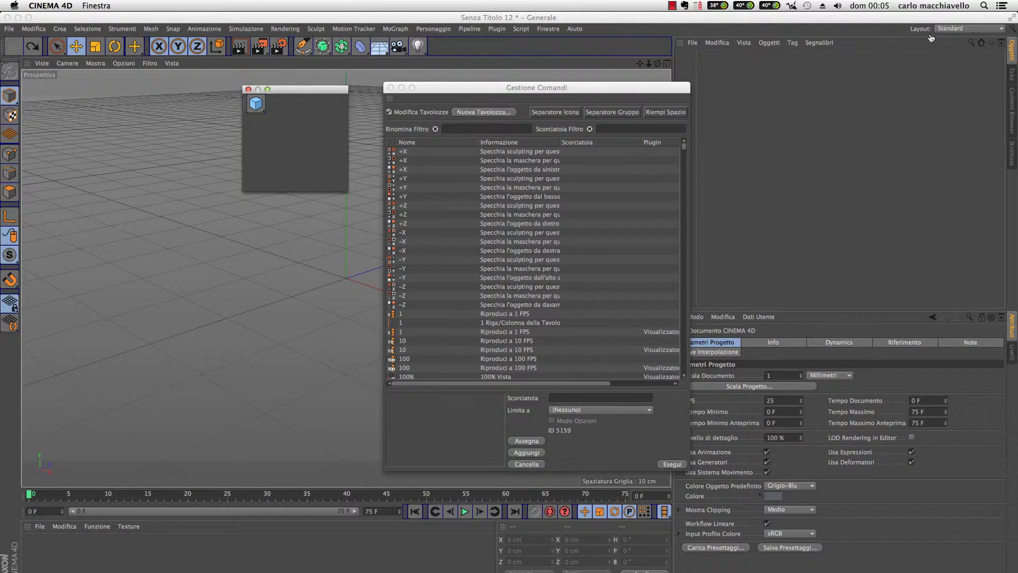
{"action": "left_click", "coordinate": [956, 29]}
- Reload the Standard layout and reopen the Command Manager near the top of the viewport
{"action": "left_click", "coordinate": [950, 117]}
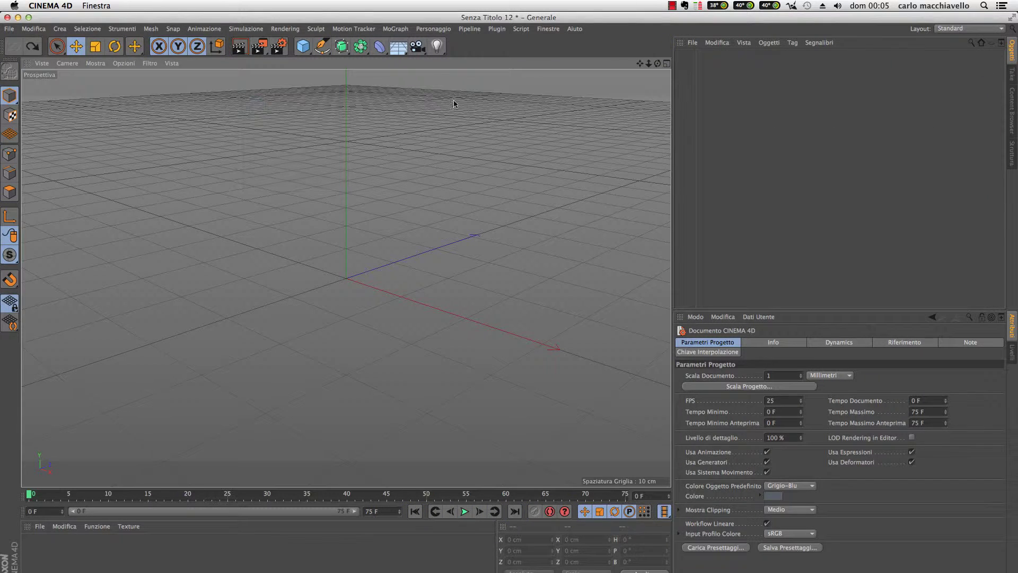
{"action": "left_click", "coordinate": [546, 29]}
{"action": "mouse_move", "coordinate": [612, 44]}
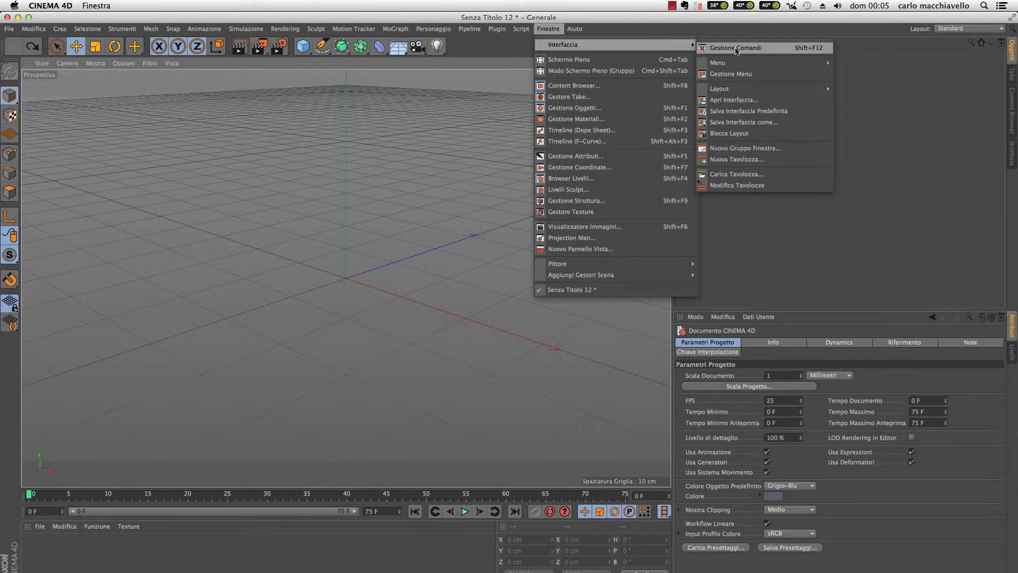
{"action": "left_click", "coordinate": [715, 46]}
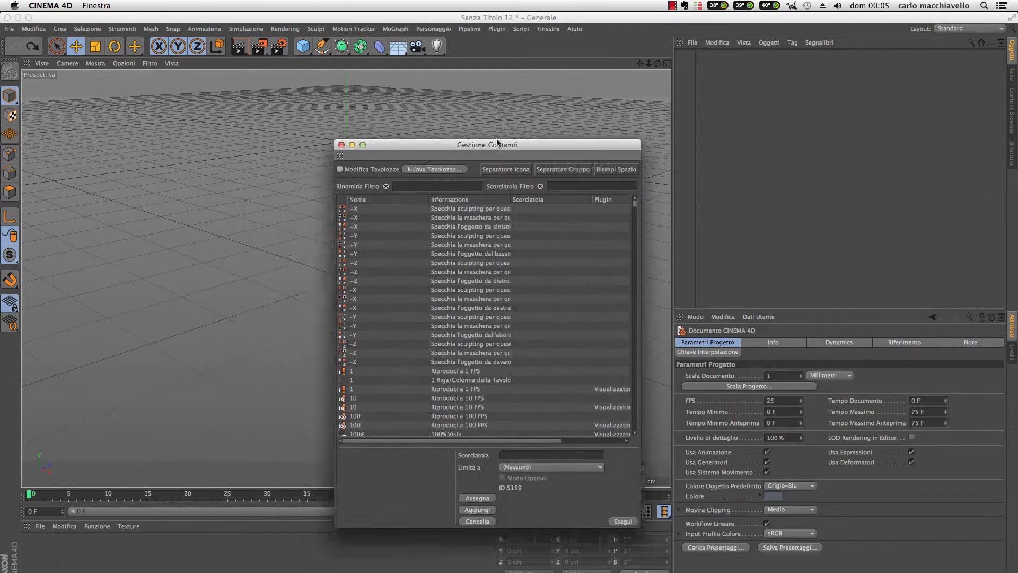
{"action": "left_click_drag", "start_coordinate": [228, 214], "coordinate": [555, 71]}
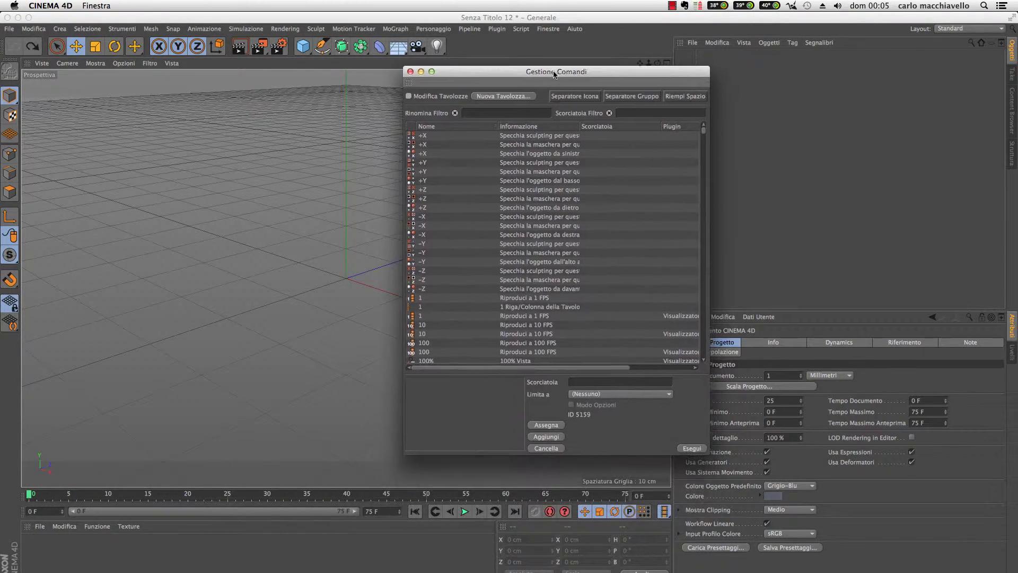
- Create a new empty palette beside the manager and filter the commands by 'cubo'
{"action": "left_click", "coordinate": [491, 97]}
{"action": "left_click_drag", "start_coordinate": [81, 58], "coordinate": [281, 88]}
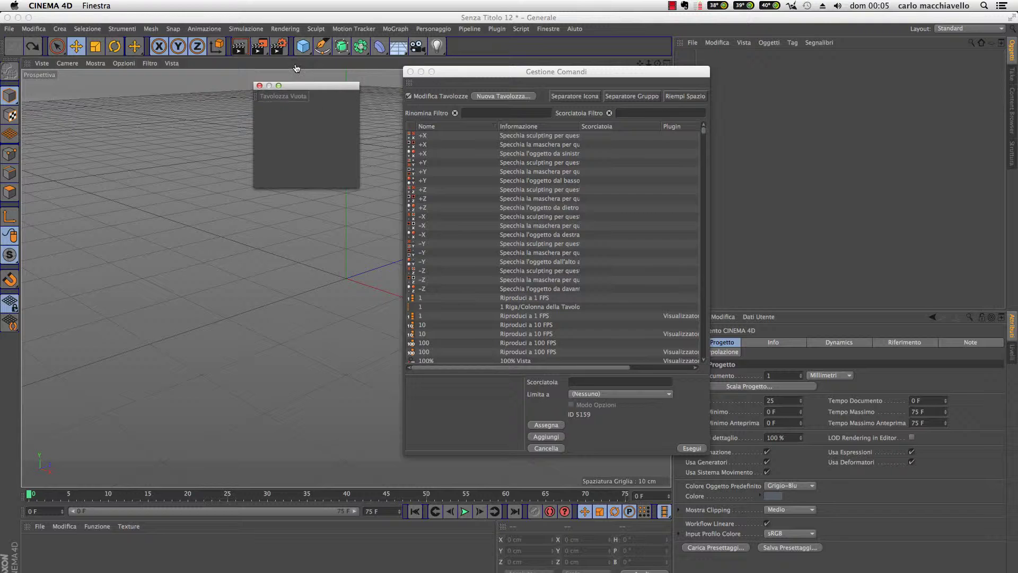
{"action": "left_click", "coordinate": [495, 114]}
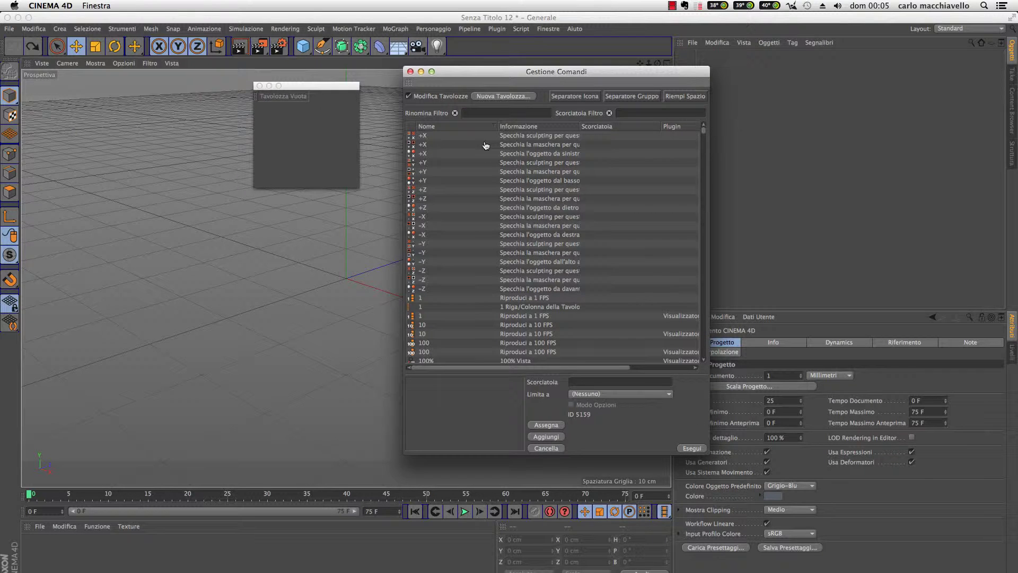
{"action": "type", "text": "cubo"}
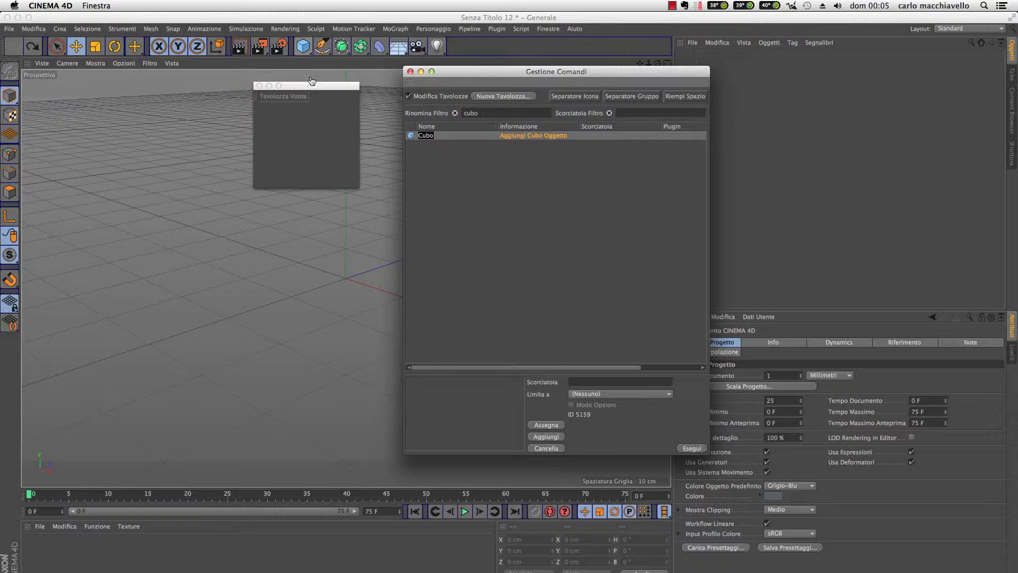
- Add the Cubo, Penna Poligono and Coltello commands to the palette via the name filter
{"action": "left_click_drag", "start_coordinate": [412, 136], "coordinate": [262, 99]}
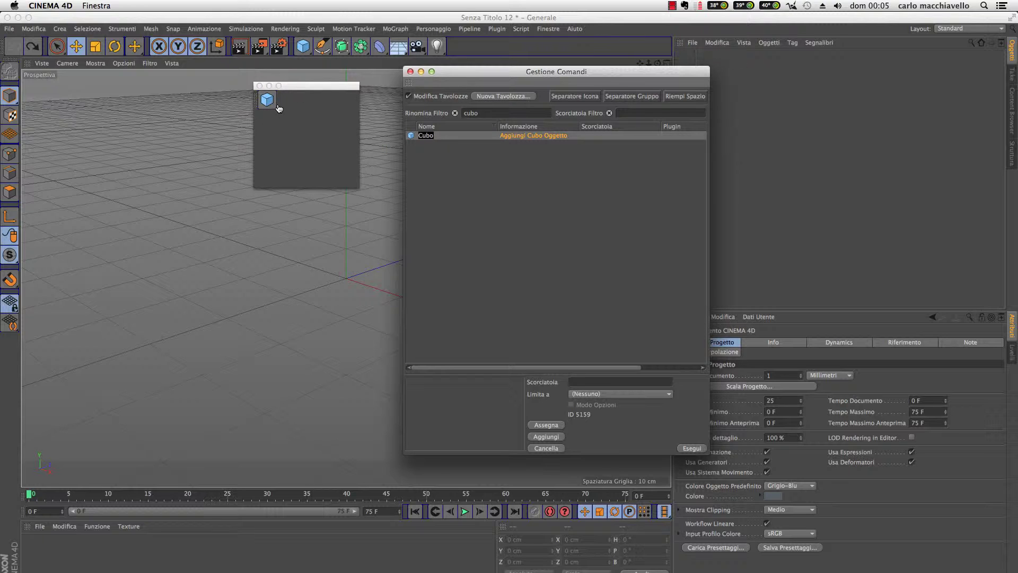
{"action": "left_click_drag", "start_coordinate": [478, 120], "coordinate": [442, 118]}
{"action": "type", "text": "pen"}
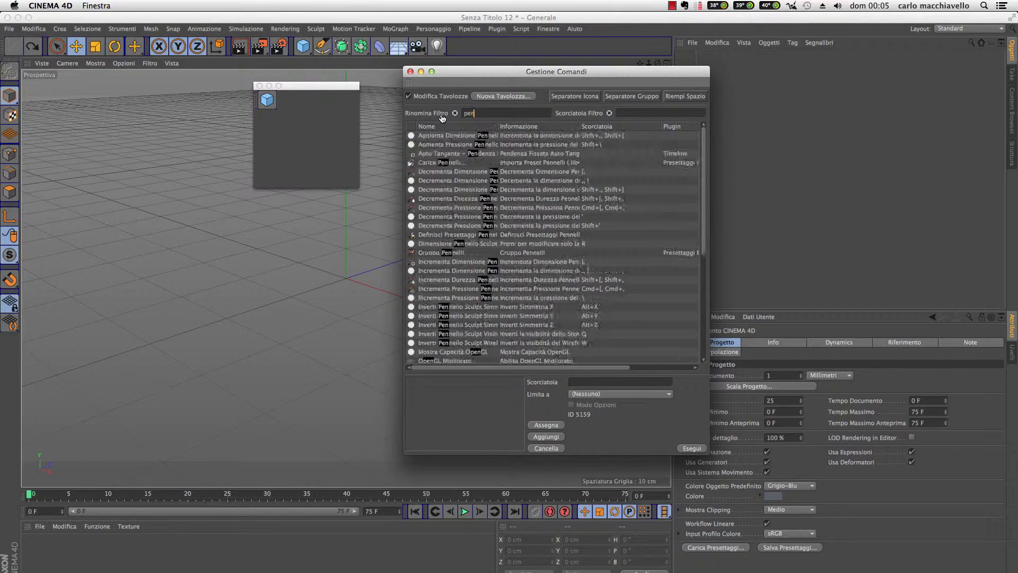
{"action": "type", "text": "na"}
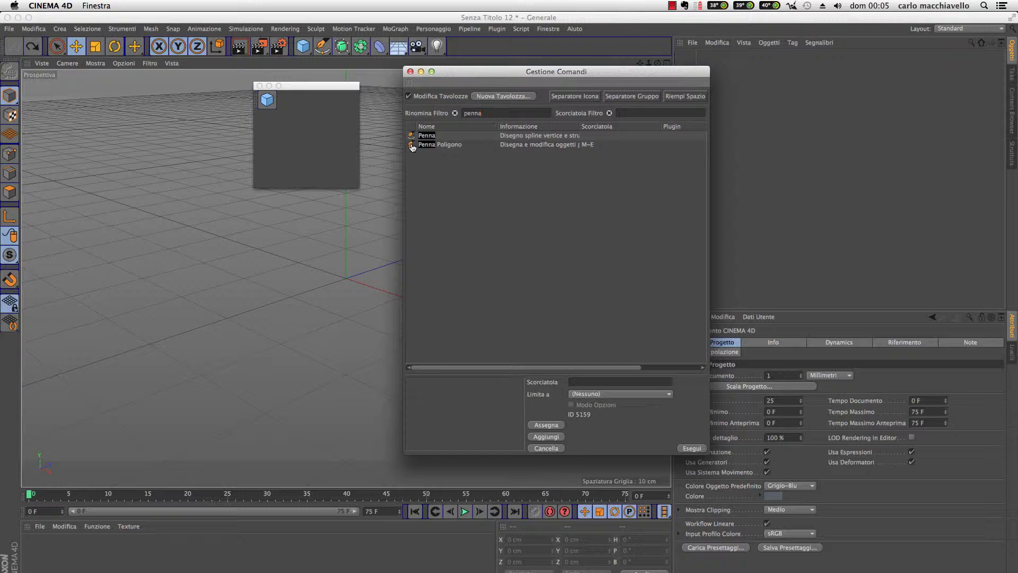
{"action": "left_click_drag", "start_coordinate": [412, 145], "coordinate": [281, 106]}
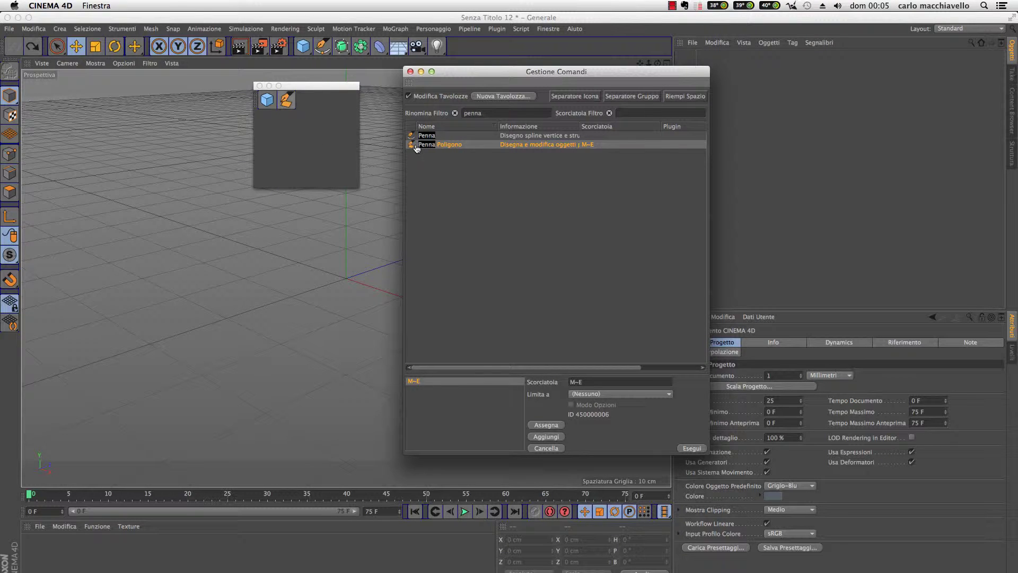
{"action": "left_click_drag", "start_coordinate": [480, 116], "coordinate": [426, 114]}
{"action": "type", "text": "co"}
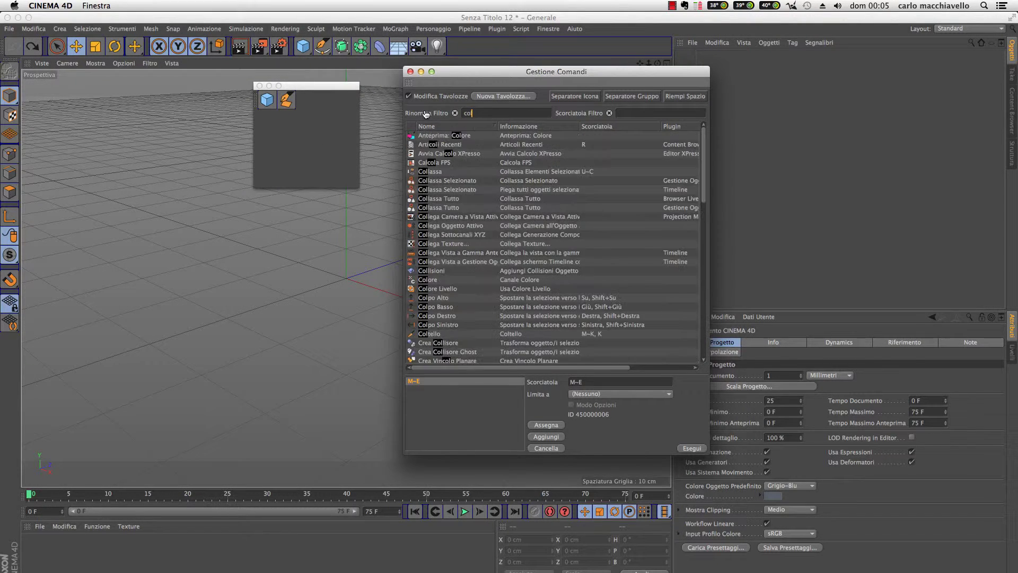
{"action": "type", "text": "lt"}
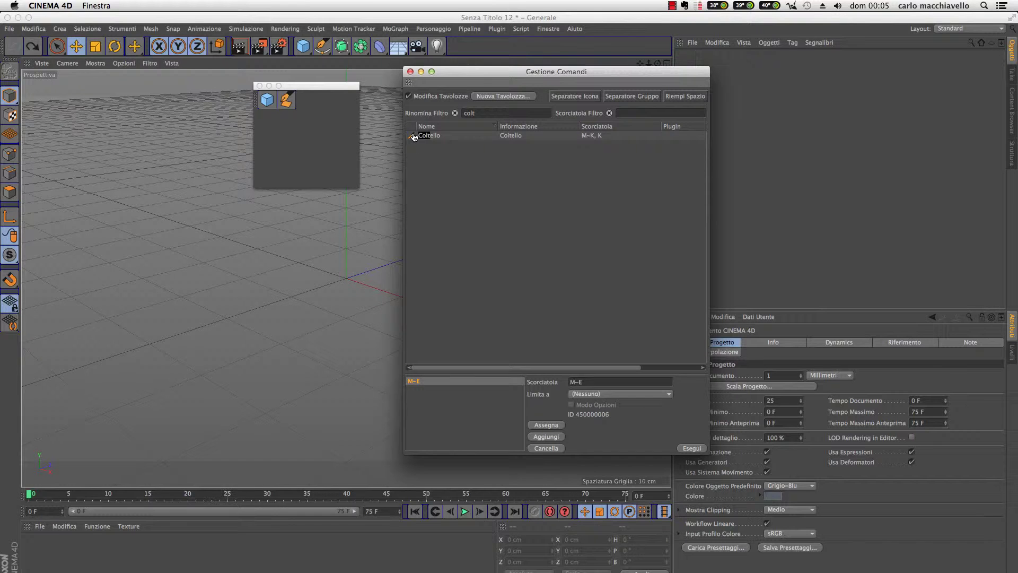
{"action": "left_click_drag", "start_coordinate": [414, 136], "coordinate": [318, 109]}
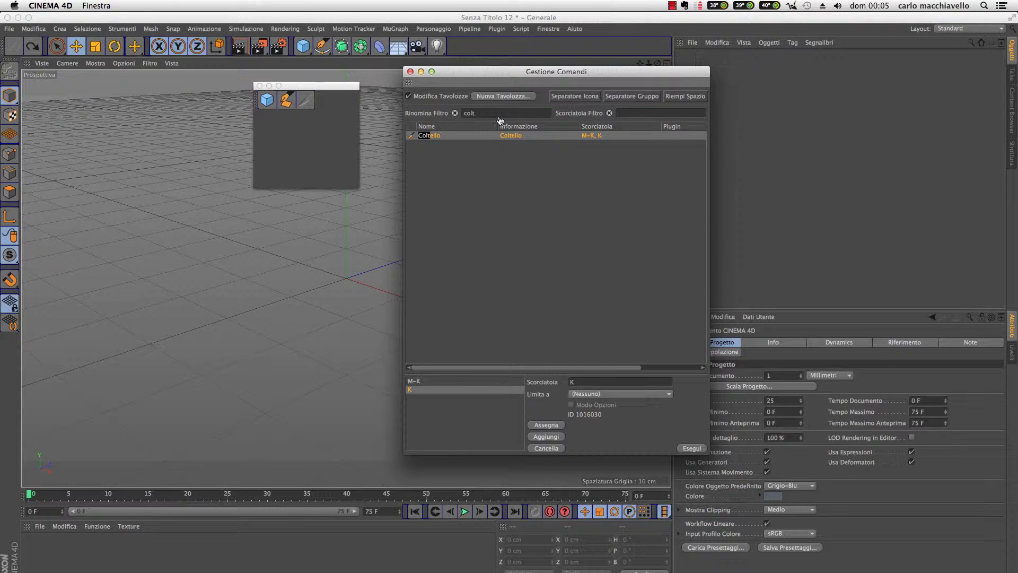
- Add the Smussa and Schiera commands to the palette and close the Command Manager
{"action": "left_click_drag", "start_coordinate": [499, 114], "coordinate": [424, 114]}
{"action": "type", "text": "smussa"}
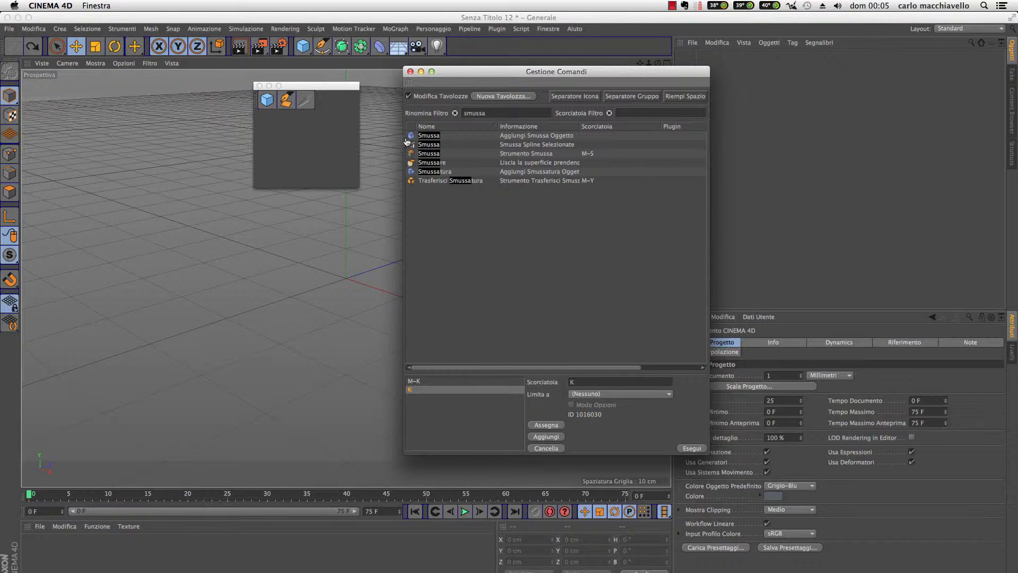
{"action": "left_click_drag", "start_coordinate": [411, 136], "coordinate": [332, 107]}
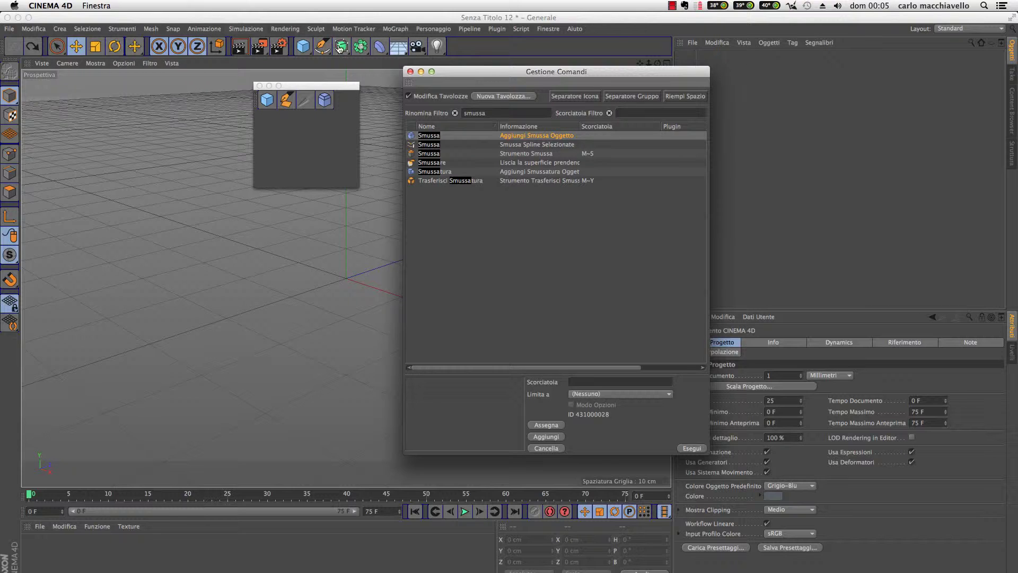
{"action": "left_click", "coordinate": [453, 113]}
{"action": "type", "text": "schiera"}
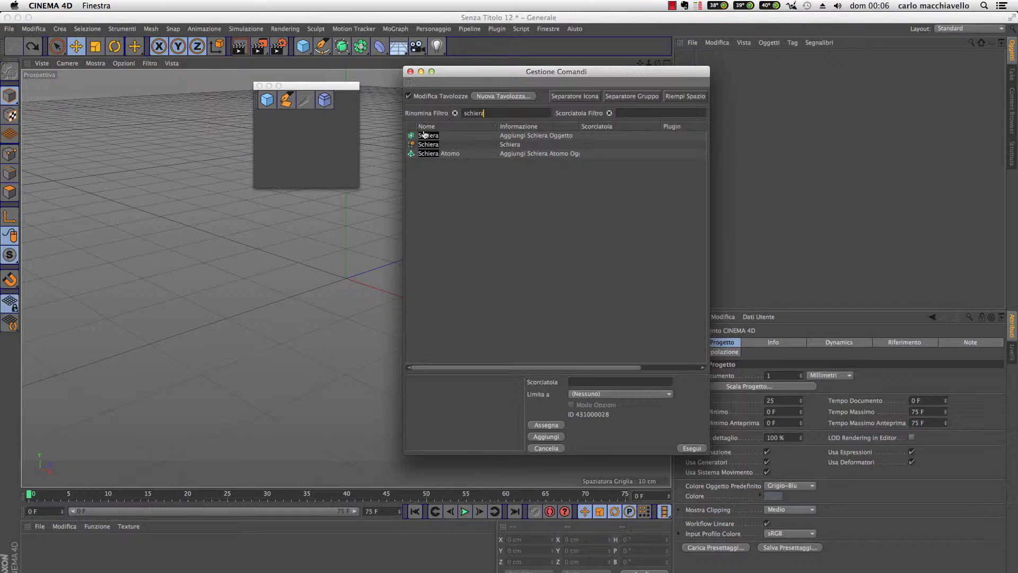
{"action": "left_click_drag", "start_coordinate": [412, 136], "coordinate": [343, 100]}
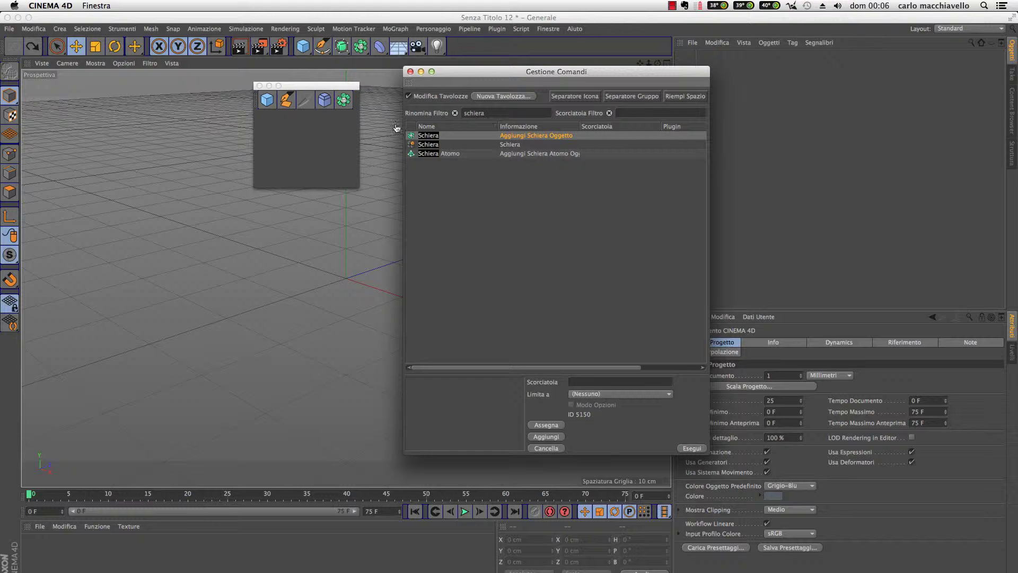
{"action": "left_click", "coordinate": [411, 72]}
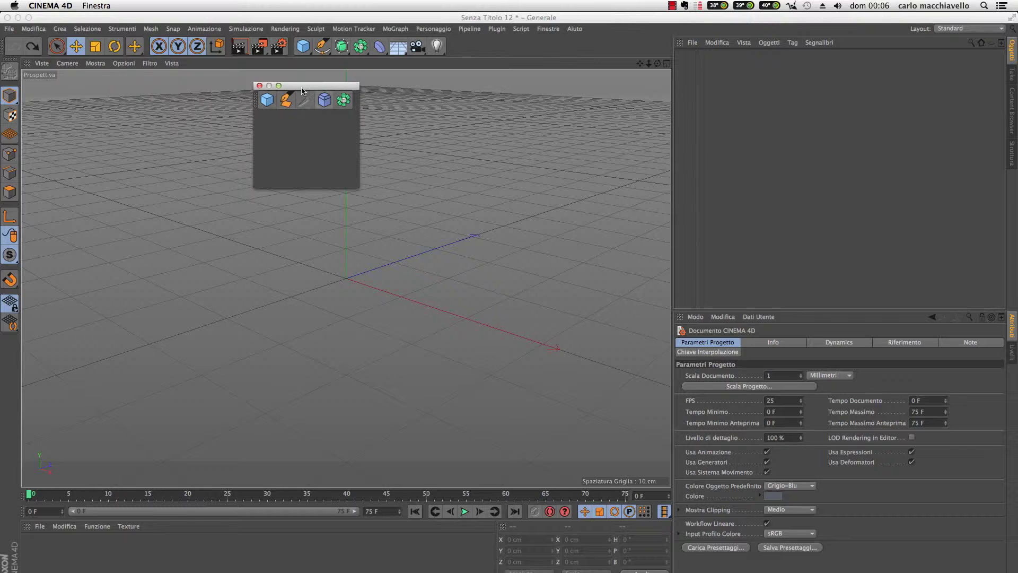
- Show command names beneath the palette icons and make the palette narrower
{"action": "right_click", "coordinate": [257, 95]}
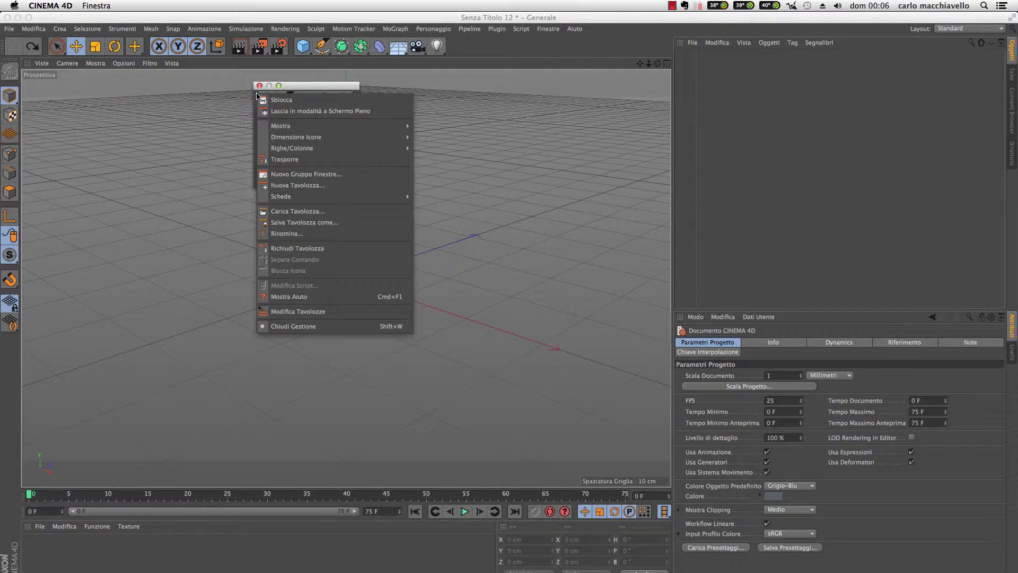
{"action": "mouse_move", "coordinate": [280, 126]}
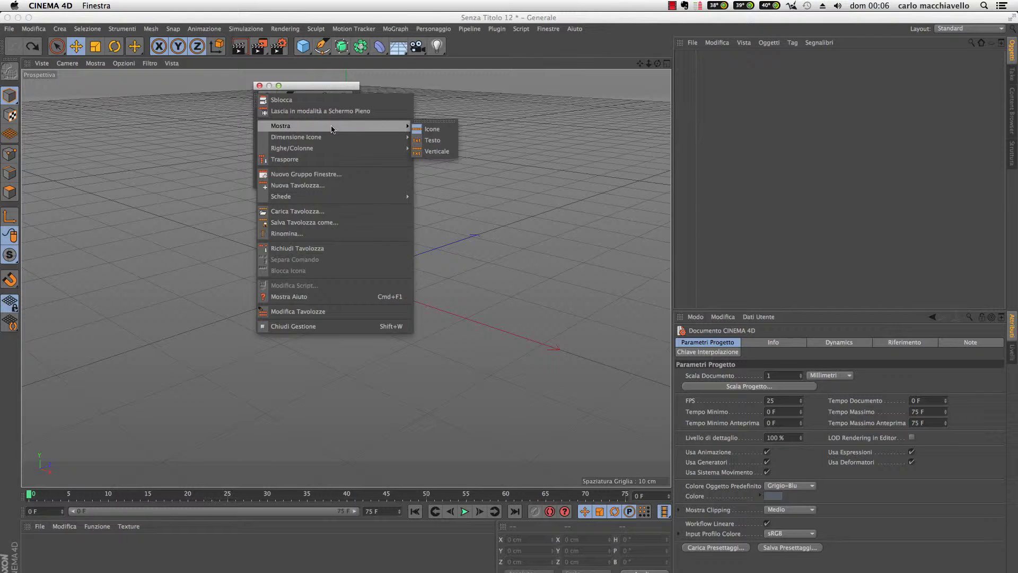
{"action": "left_click", "coordinate": [430, 141]}
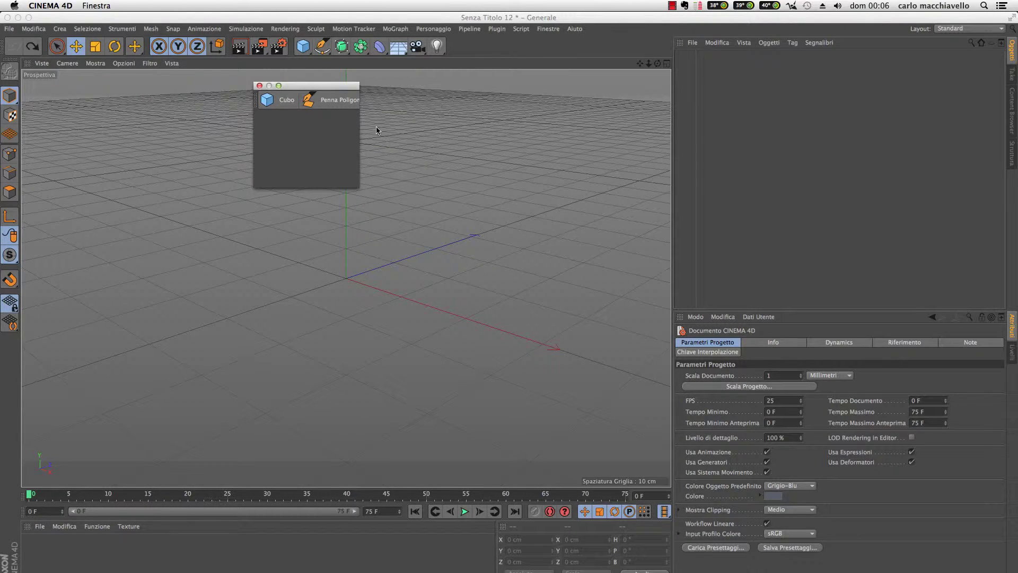
{"action": "left_click_drag", "start_coordinate": [359, 126], "coordinate": [308, 126]}
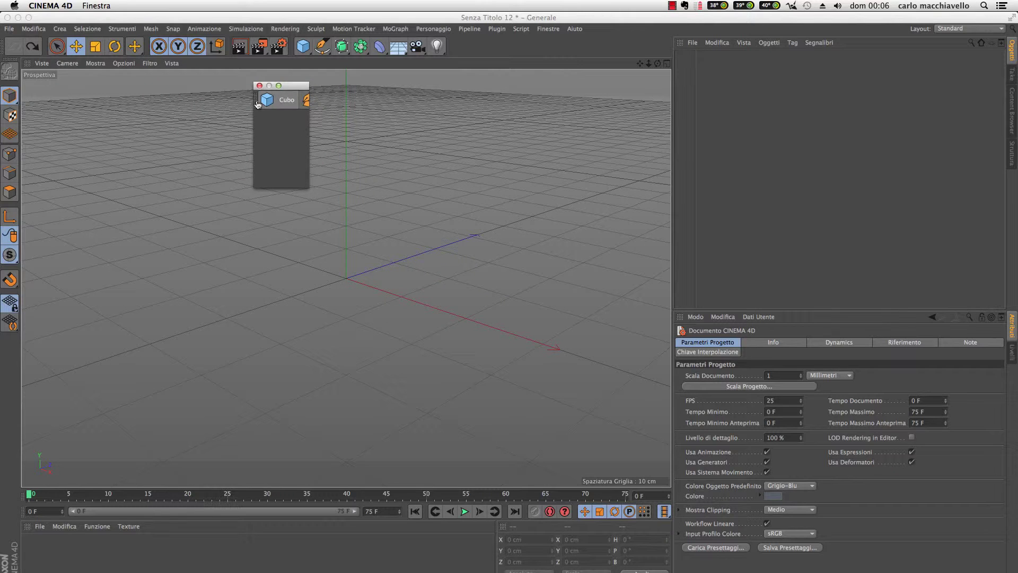
{"action": "right_click", "coordinate": [256, 102]}
{"action": "mouse_move", "coordinate": [280, 133]}
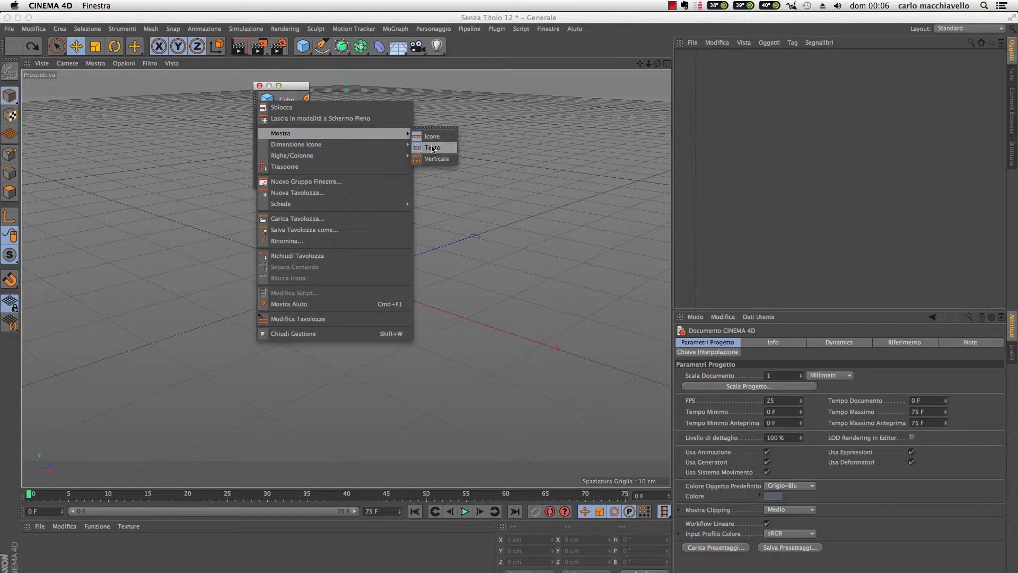
{"action": "left_click", "coordinate": [429, 159]}
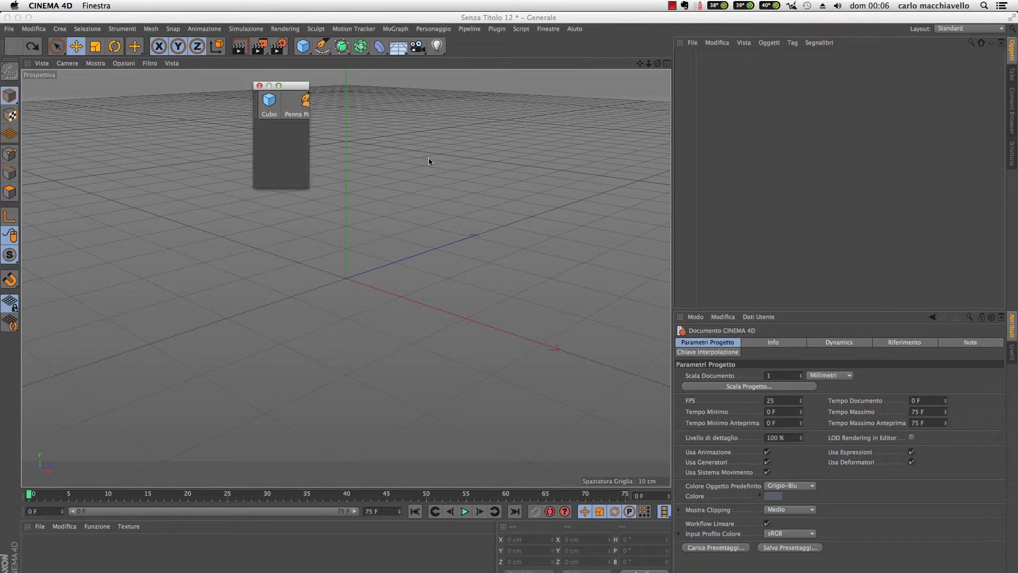
- Arrange the palette in a single column and enlarge it to show all five commands
{"action": "right_click", "coordinate": [256, 100]}
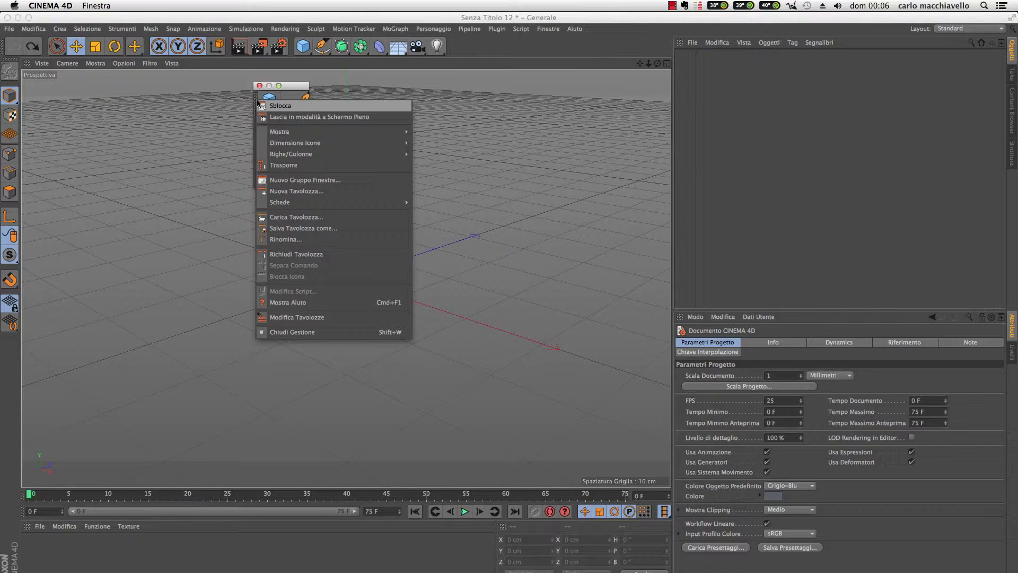
{"action": "left_click", "coordinate": [424, 155]}
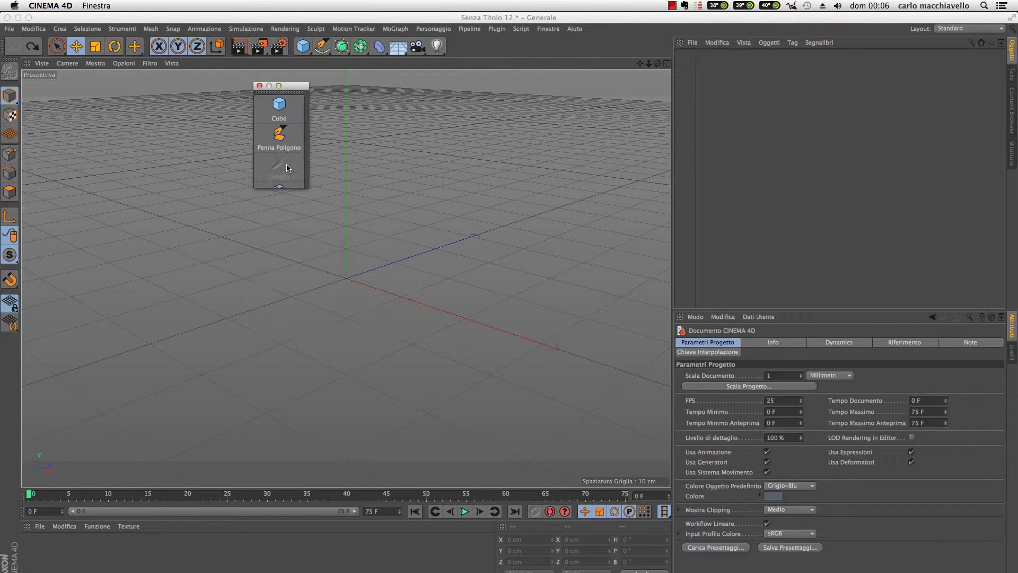
{"action": "left_click_drag", "start_coordinate": [308, 188], "coordinate": [311, 247]}
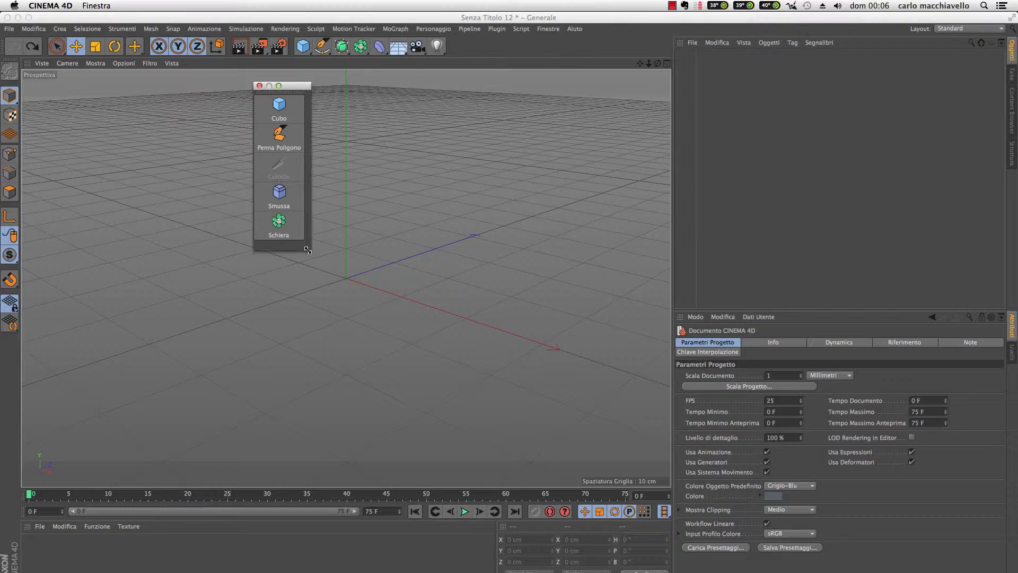
{"action": "right_click", "coordinate": [284, 92]}
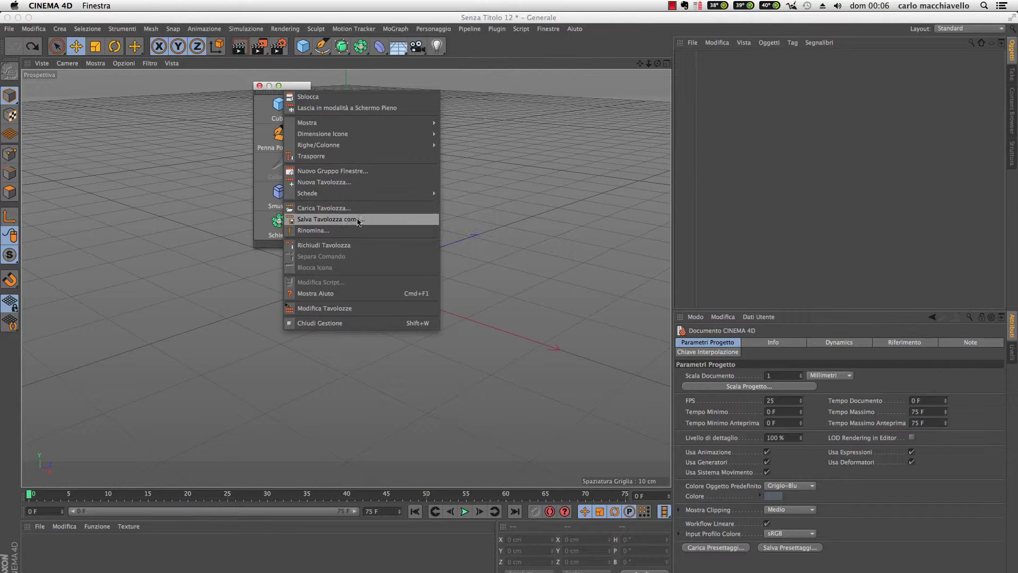
- Use Salva Tavolozza come... to save the palette as palette.l4d
{"action": "left_click", "coordinate": [328, 219]}
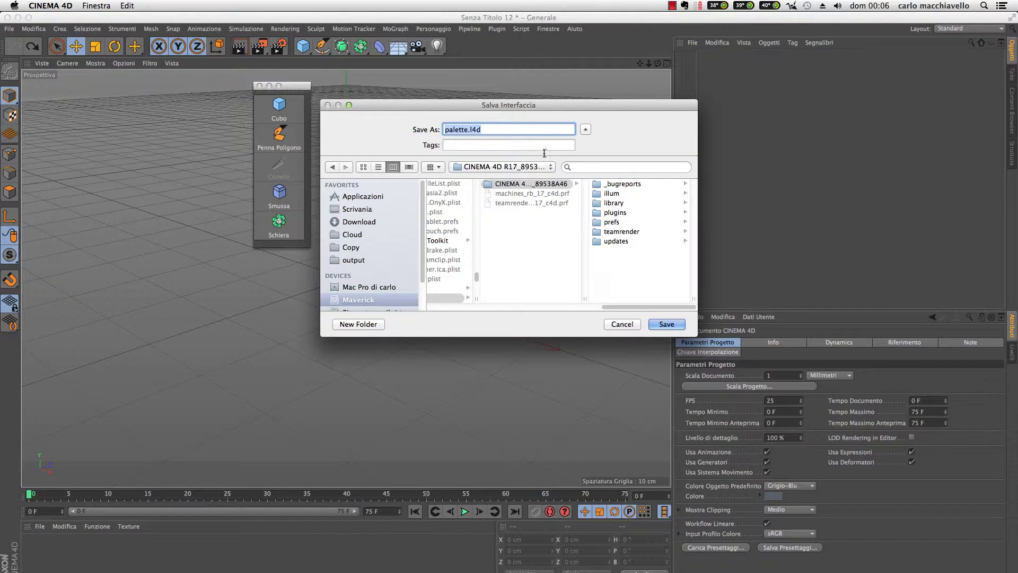
{"action": "left_click", "coordinate": [666, 324]}
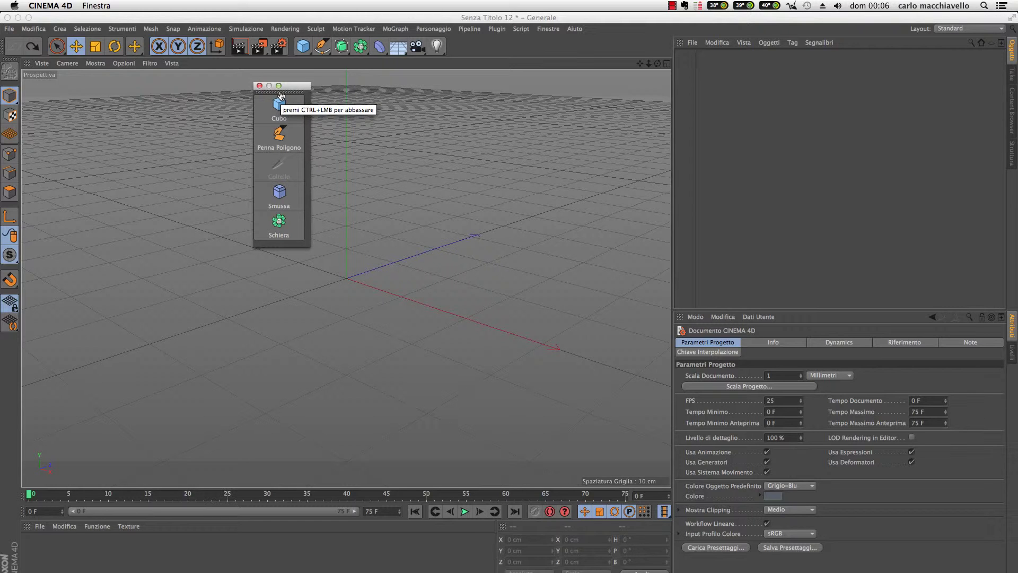
- Dock the palette at the viewport's left edge and switch it to a smaller Dimensione Icone
{"action": "left_click_drag", "start_coordinate": [24, 84], "coordinate": [24, 85]}
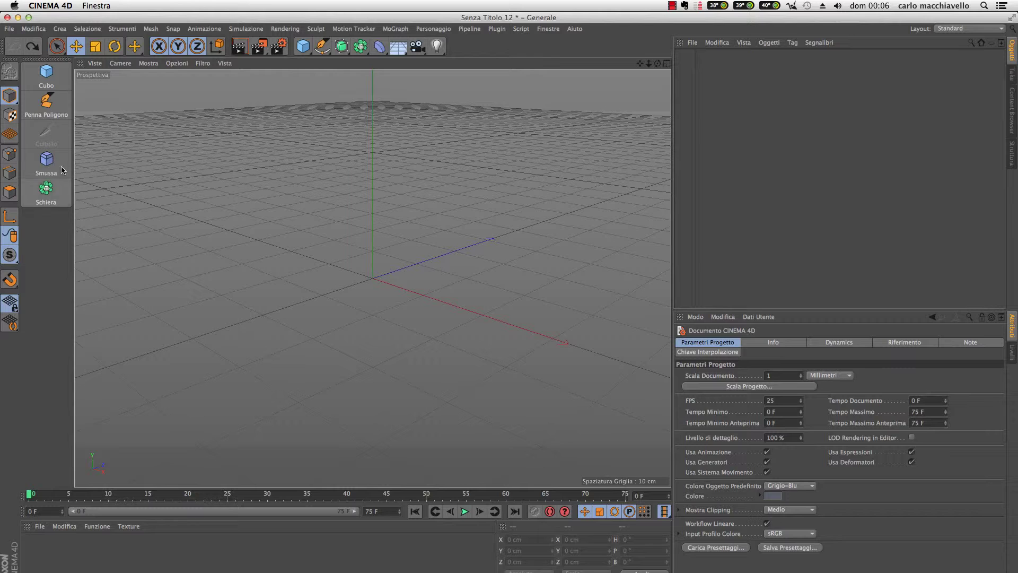
{"action": "right_click", "coordinate": [58, 195]}
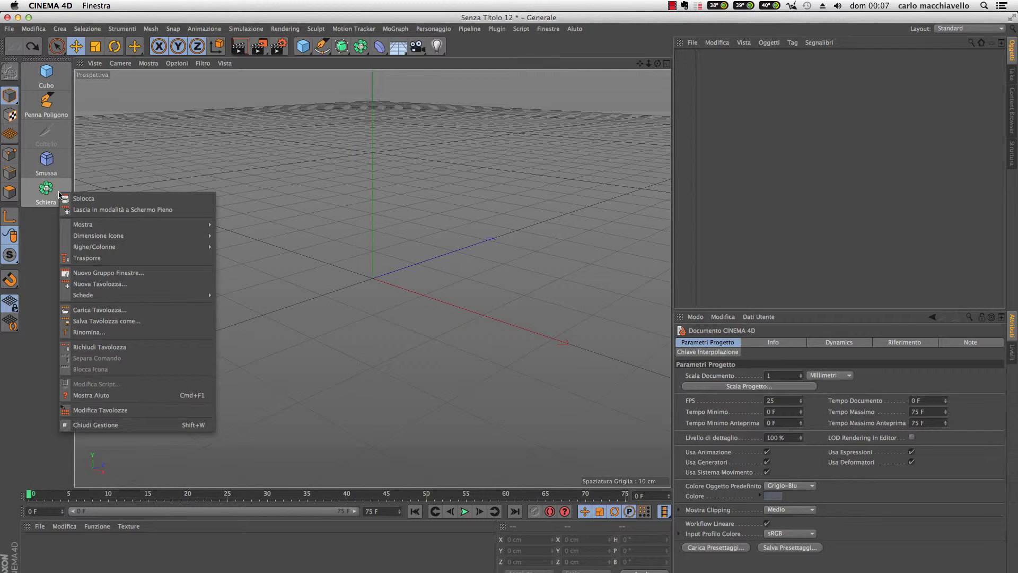
{"action": "mouse_move", "coordinate": [98, 236]}
{"action": "left_click", "coordinate": [229, 248]}
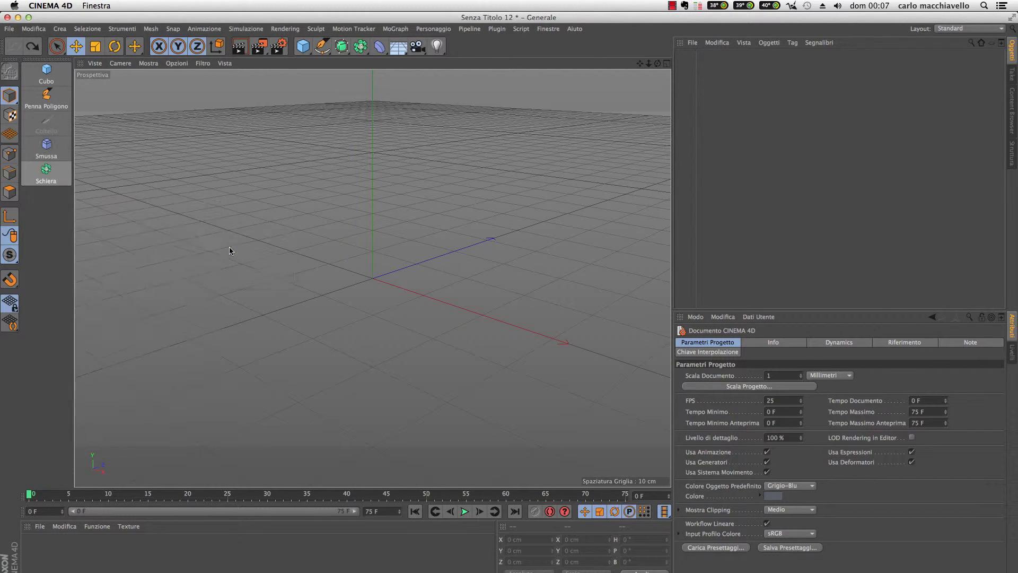
{"action": "right_click", "coordinate": [57, 169]}
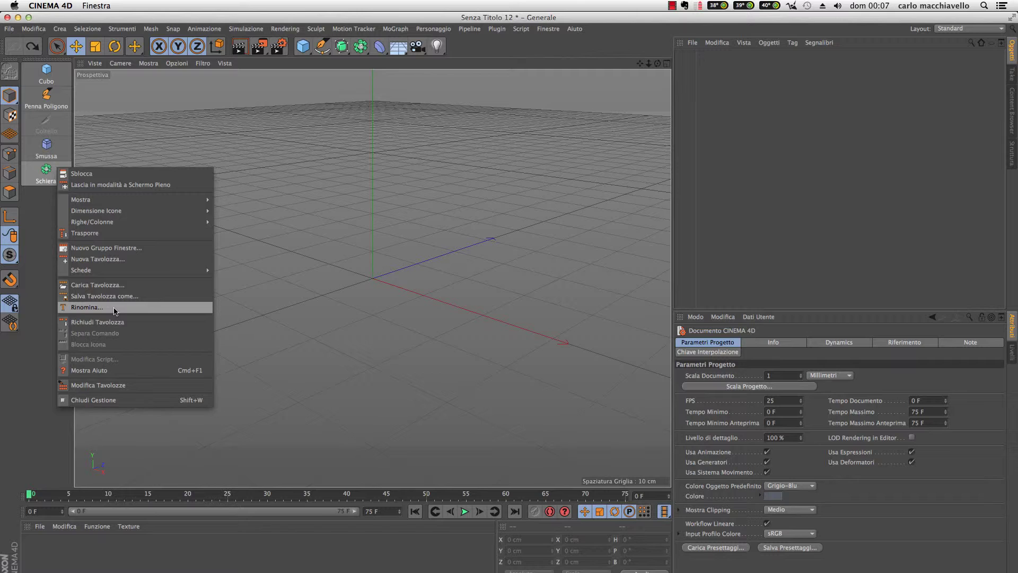
{"action": "left_click", "coordinate": [267, 214]}
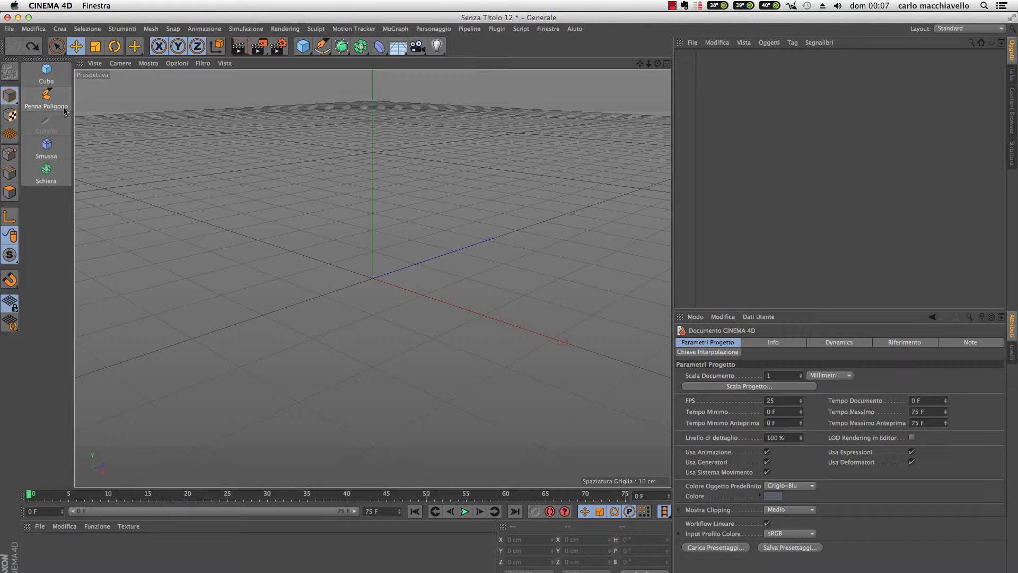
- Move the palette below the viewport, above the timeline, as one horizontal row
{"action": "mouse_move", "coordinate": [35, 63]}
{"action": "left_mouse_down"}
{"action": "mouse_move", "coordinate": [185, 98]}
{"action": "mouse_move", "coordinate": [204, 93]}
{"action": "mouse_move", "coordinate": [173, 218]}
{"action": "mouse_move", "coordinate": [179, 194]}
{"action": "mouse_move", "coordinate": [86, 188]}
{"action": "mouse_move", "coordinate": [211, 203]}
{"action": "mouse_move", "coordinate": [211, 244]}
{"action": "left_mouse_up"}
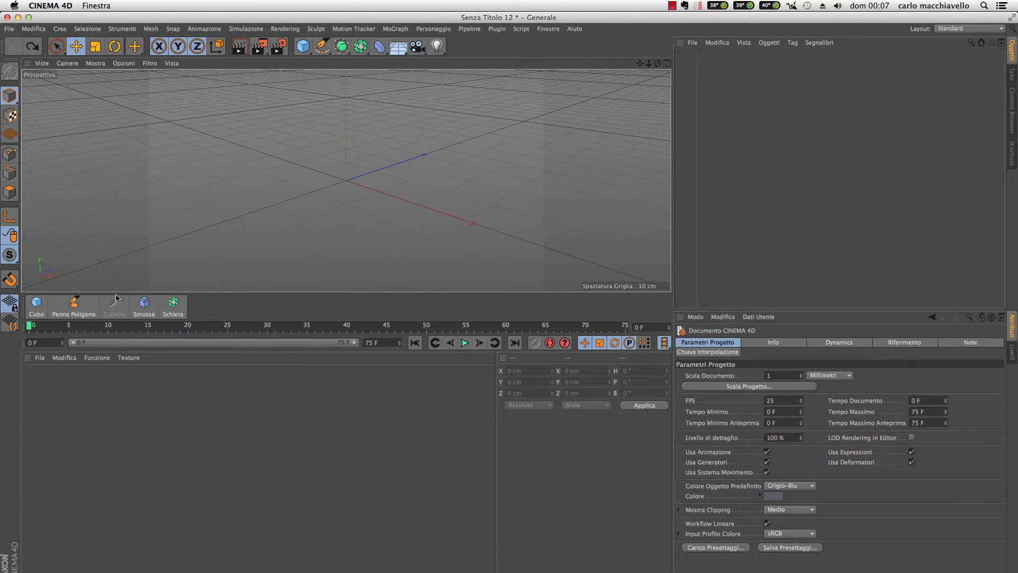